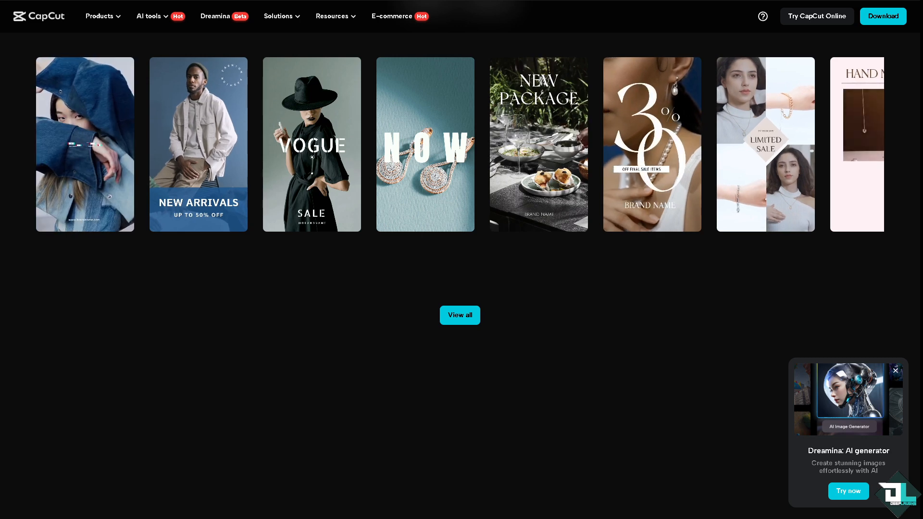
# - Browse the website's feature sections, open the online editor and look through the welcome dialog's slides
pyautogui.scroll(-5, 461, 259)
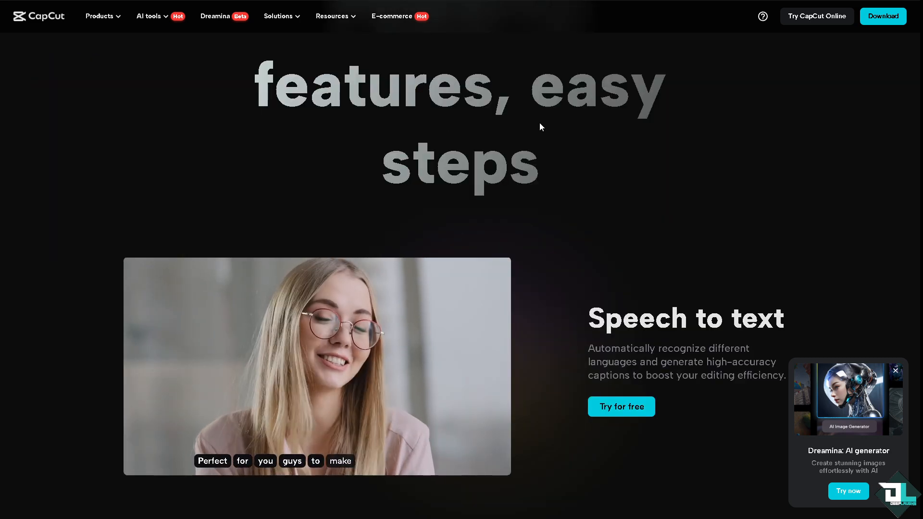
pyautogui.click(812, 20)
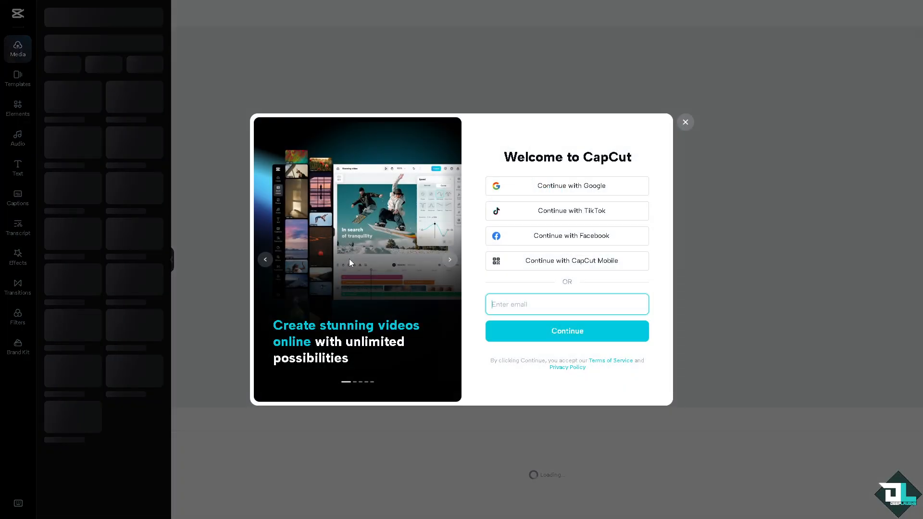
pyautogui.click(450, 262)
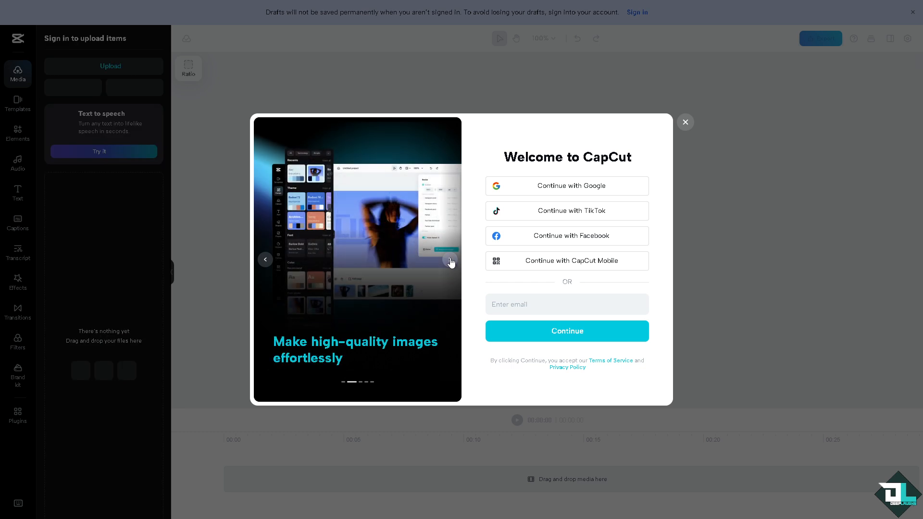
pyautogui.click(451, 263)
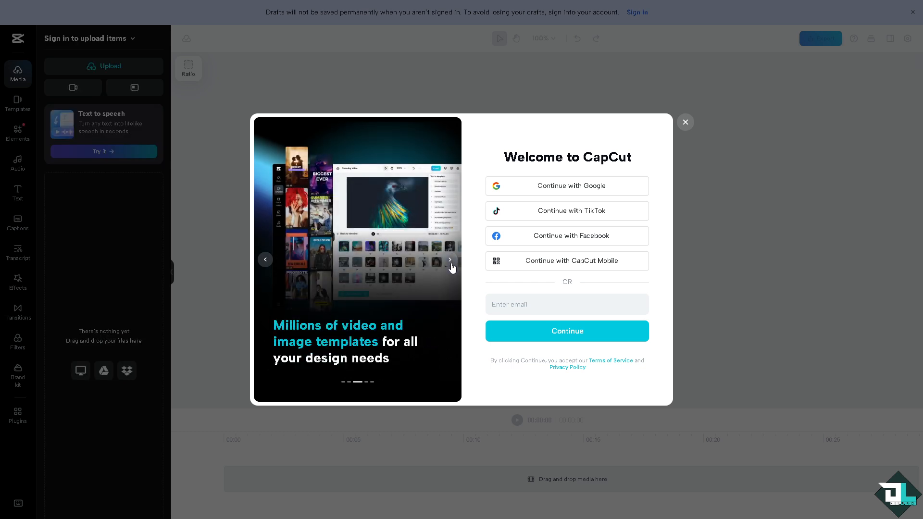
pyautogui.click(451, 264)
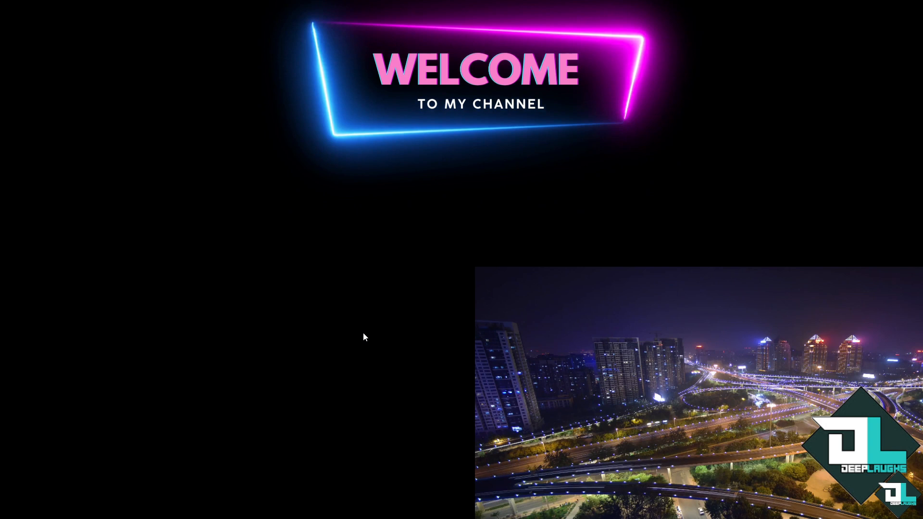
# - Exit the full-screen preview and delete the "How to Add Solid Layer in PC" thumbnail image clip from the uppermost track
pyautogui.moveTo(421, 374)
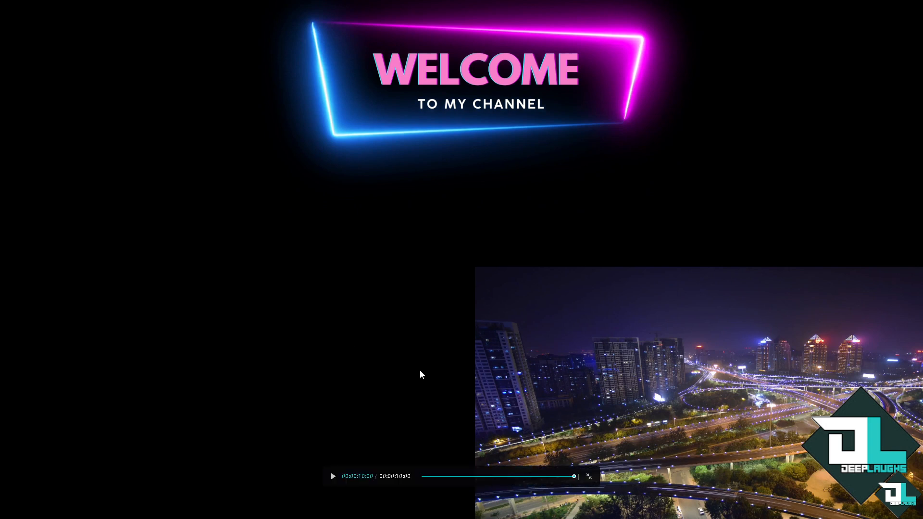
pyautogui.click(591, 475)
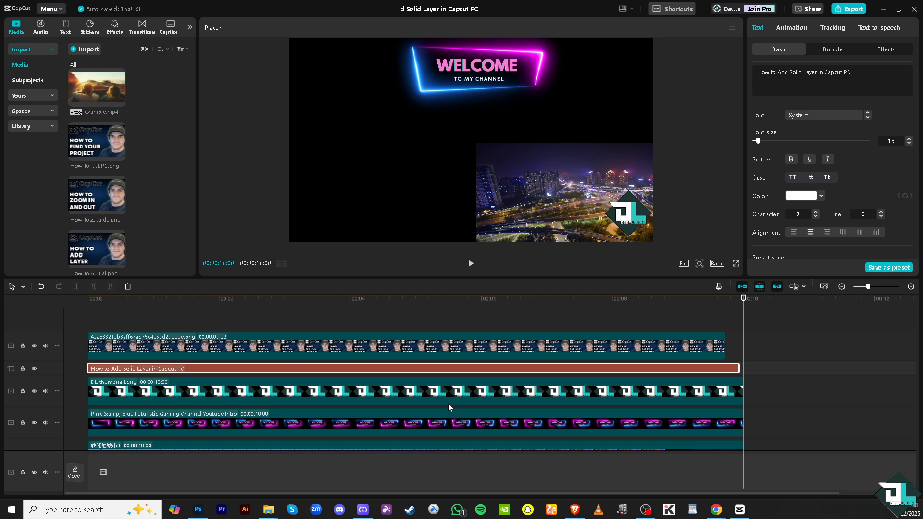
pyautogui.click(721, 445)
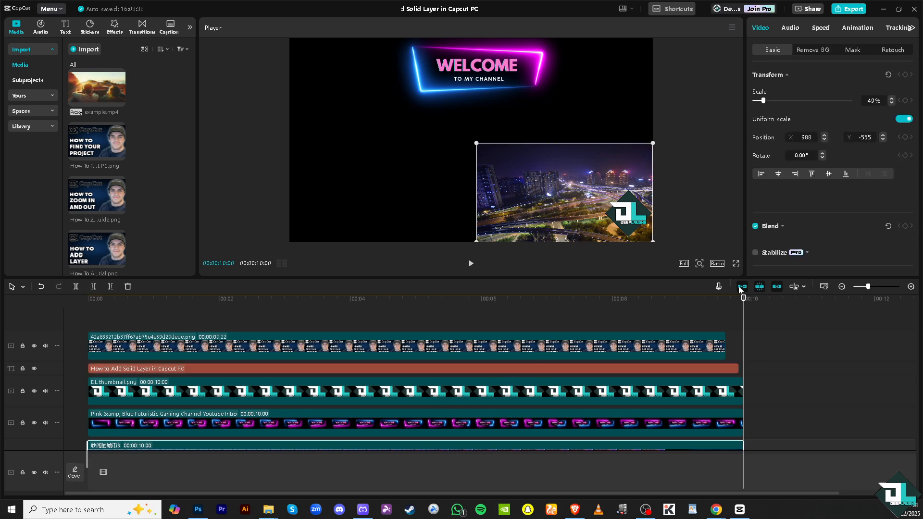
pyautogui.moveTo(625, 305); pyautogui.dragTo(542, 306)
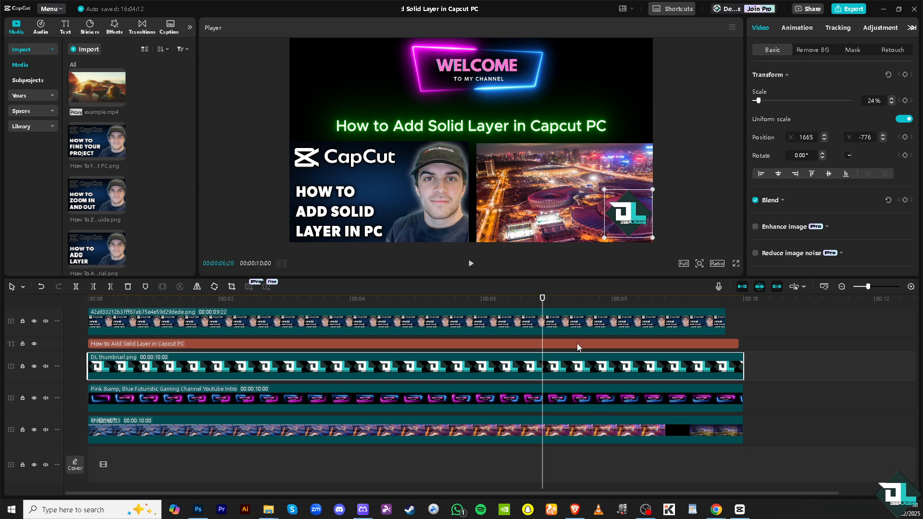
pyautogui.click(586, 328)
pyautogui.press('Delete')
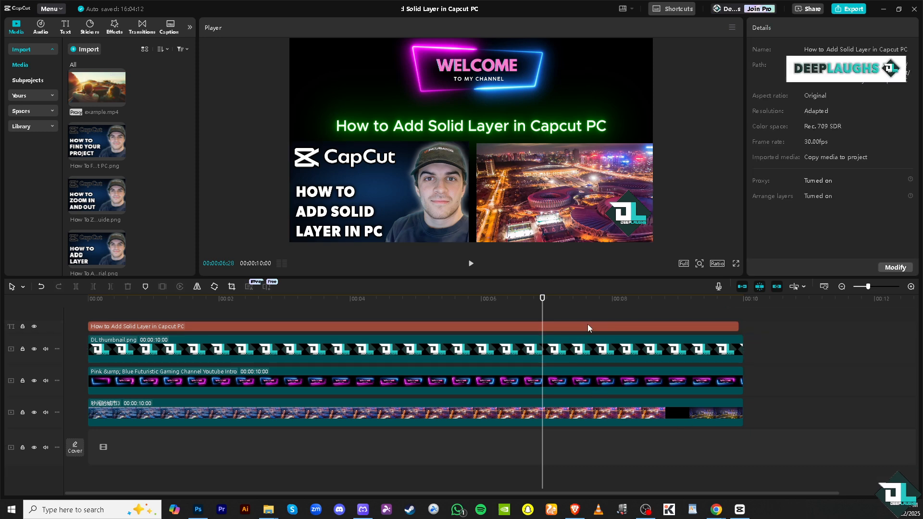
pyautogui.click(497, 381)
pyautogui.press('Delete')
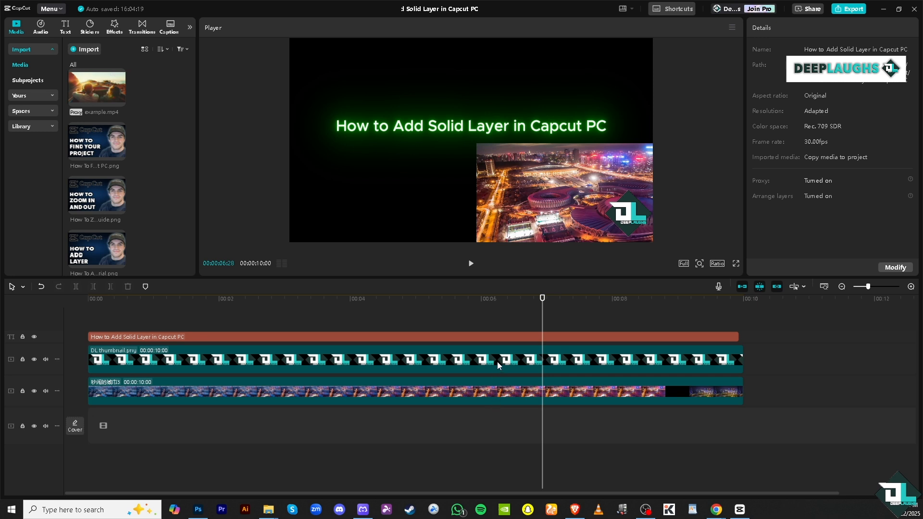
pyautogui.hotkey('ctrl', 'z')
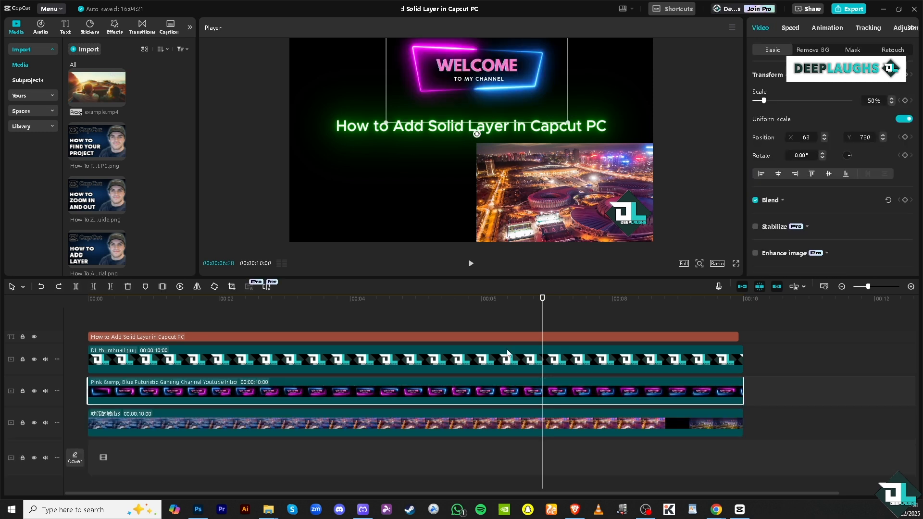
# - Delete the Pink & Blue gaming intro, the DL thumbnail.png and the city night video clips, keeping only the title text
pyautogui.click(508, 364)
pyautogui.click(500, 391)
pyautogui.press('Delete')
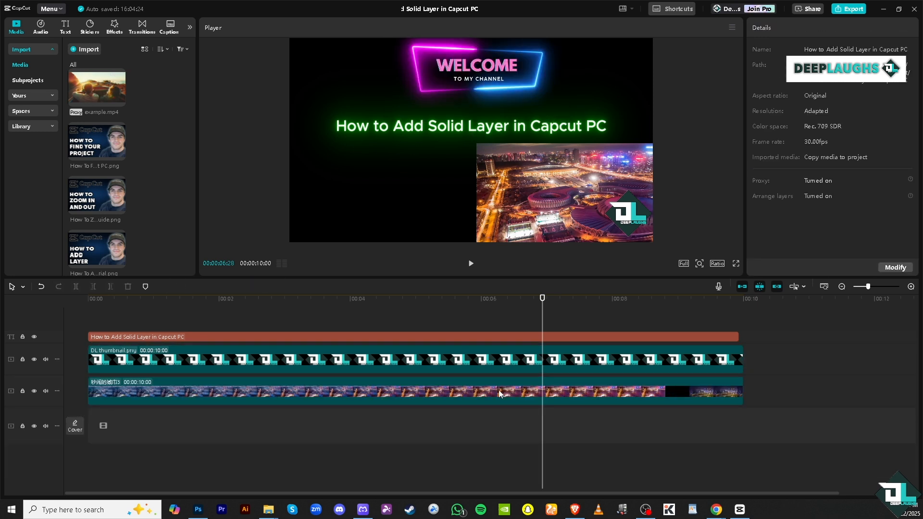
pyautogui.click(465, 353)
pyautogui.press('Delete')
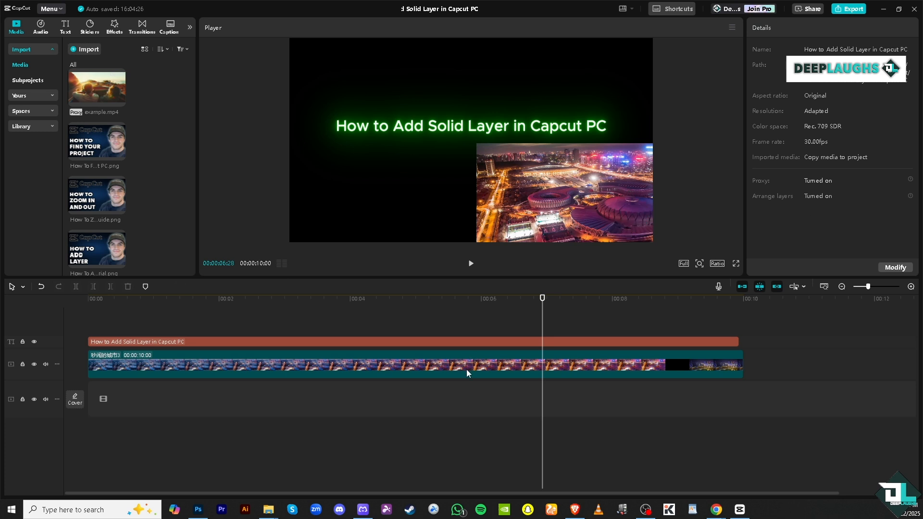
pyautogui.click(466, 369)
pyautogui.press('Delete')
# - Preview the title text's playback and return the playhead to the start of the timeline
pyautogui.click(540, 299)
pyautogui.moveTo(540, 299); pyautogui.dragTo(292, 282)
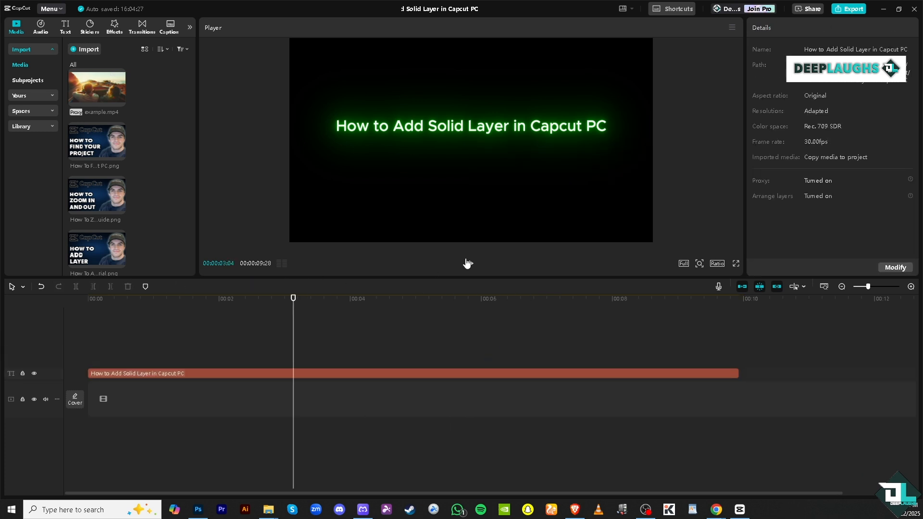
pyautogui.click(467, 263)
pyautogui.click(448, 374)
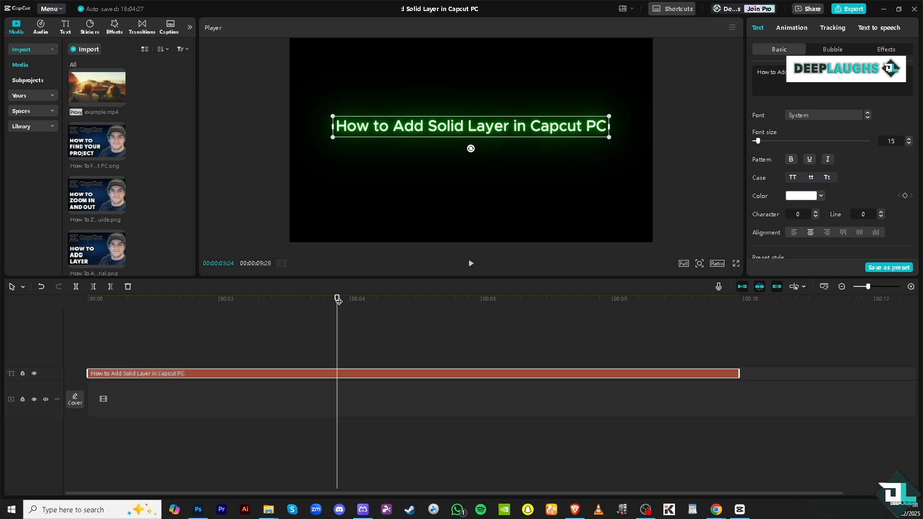
pyautogui.moveTo(338, 300); pyautogui.dragTo(96, 298)
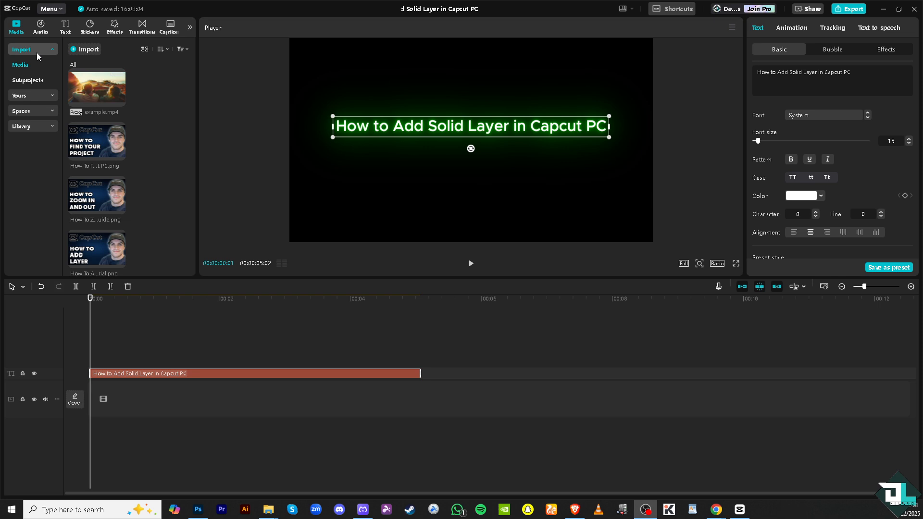
# - Add the plain white clip from the stock library's Background category to the start of the main track, beneath the title text
pyautogui.moveTo(122, 88)
pyautogui.click(39, 127)
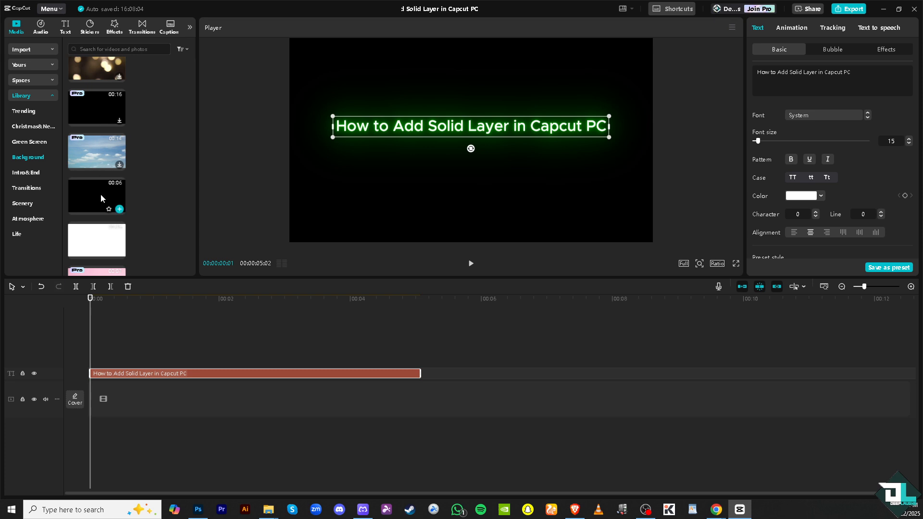
pyautogui.moveTo(106, 209)
pyautogui.moveTo(97, 249)
pyautogui.moveTo(88, 245); pyautogui.dragTo(91, 400)
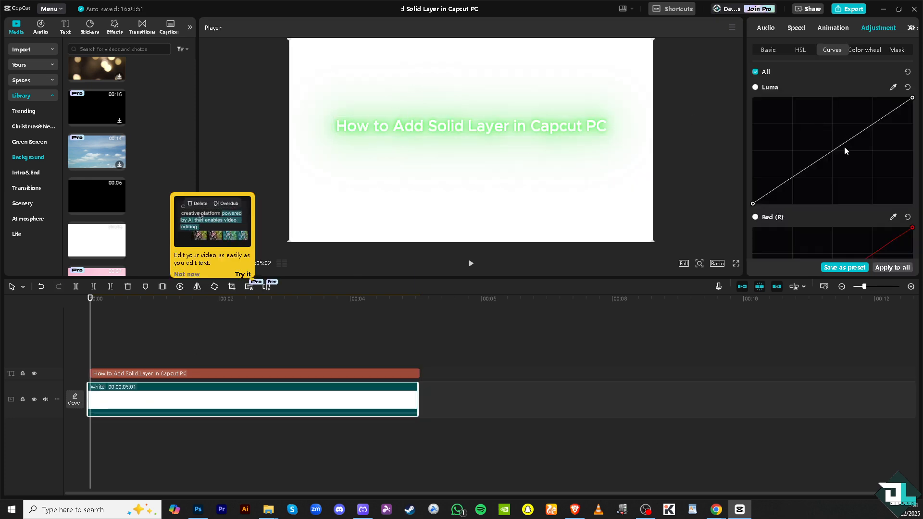
pyautogui.click(768, 50)
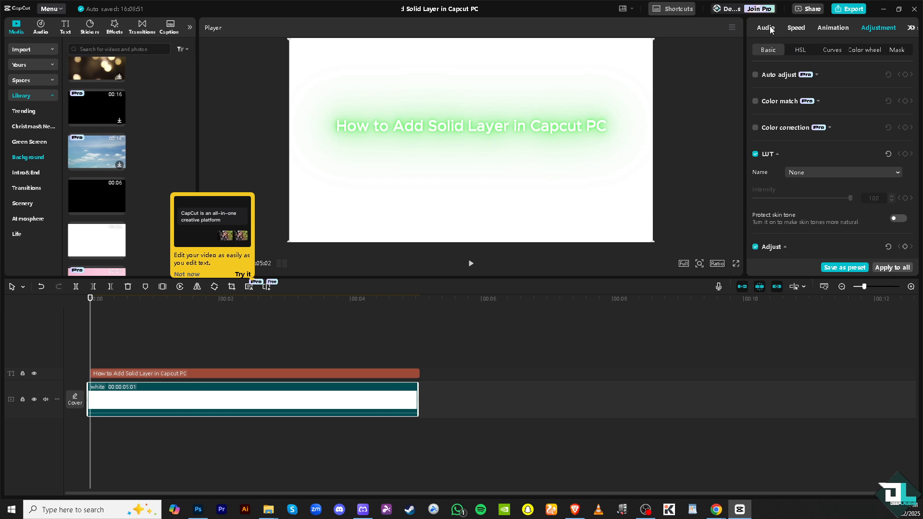
pyautogui.click(765, 27)
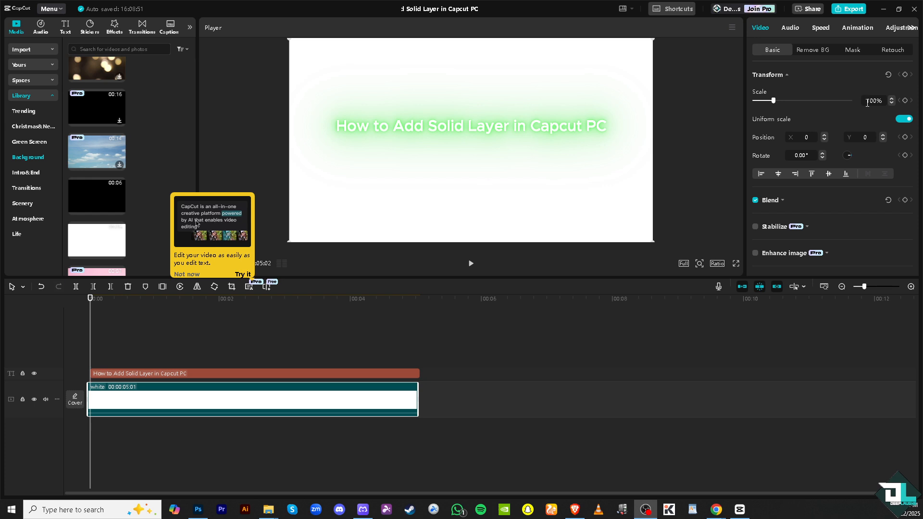
pyautogui.click(899, 30)
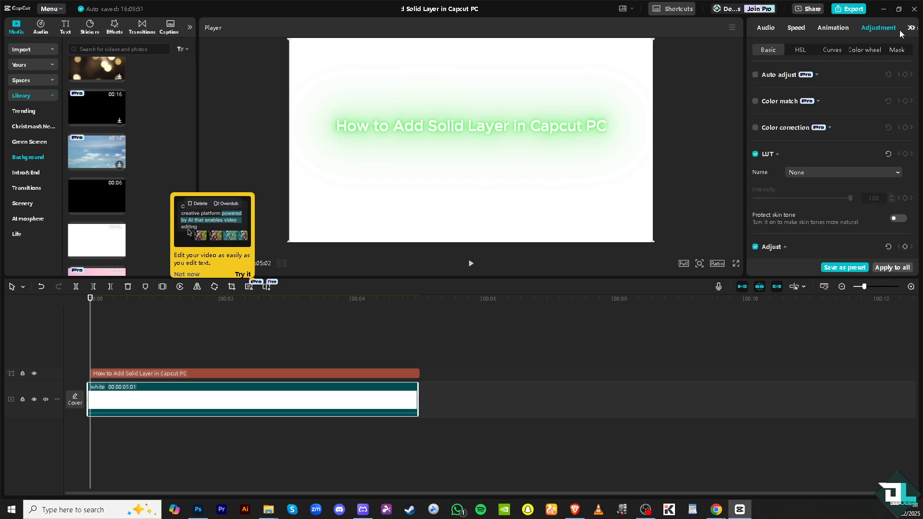
# - In the white clip's colour curves, move the Red curve's upper end point inward to about 30% of the graph's width
pyautogui.click(833, 50)
pyautogui.scroll(-2, 837, 151)
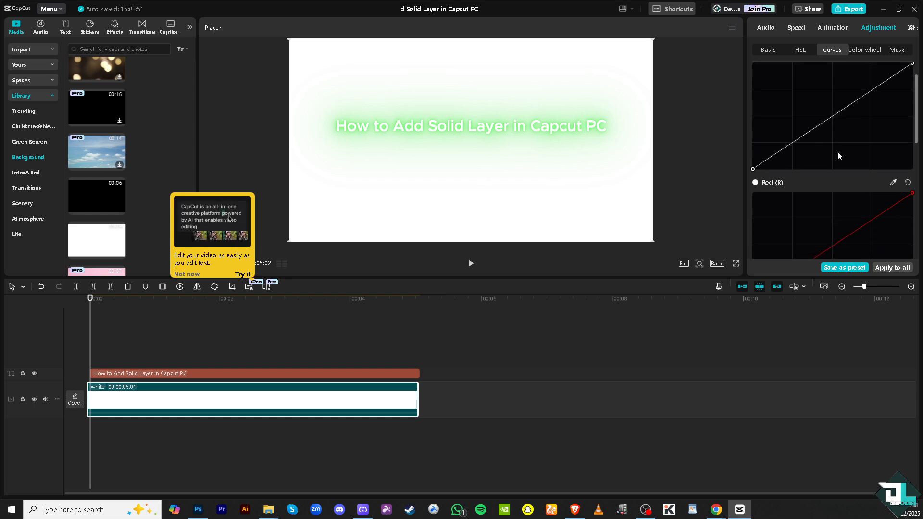
pyautogui.scroll(-2, 838, 160)
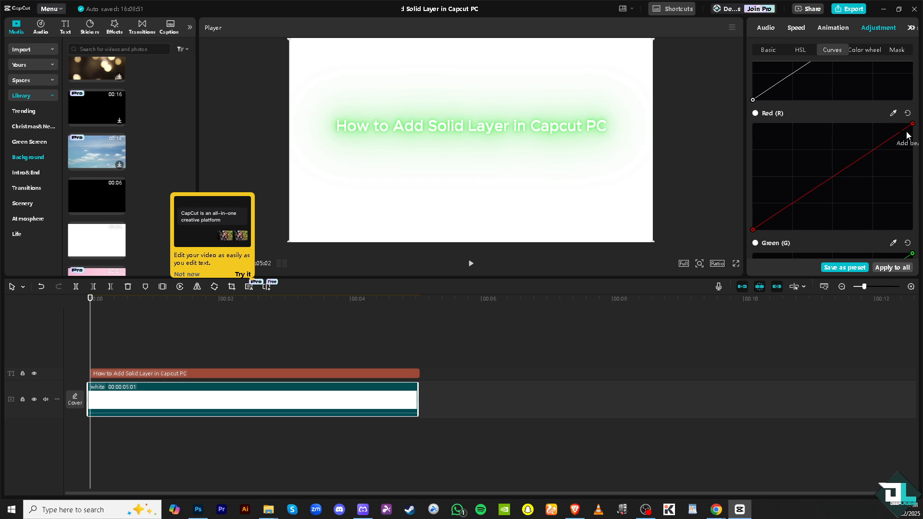
pyautogui.scroll(-1, 882, 145)
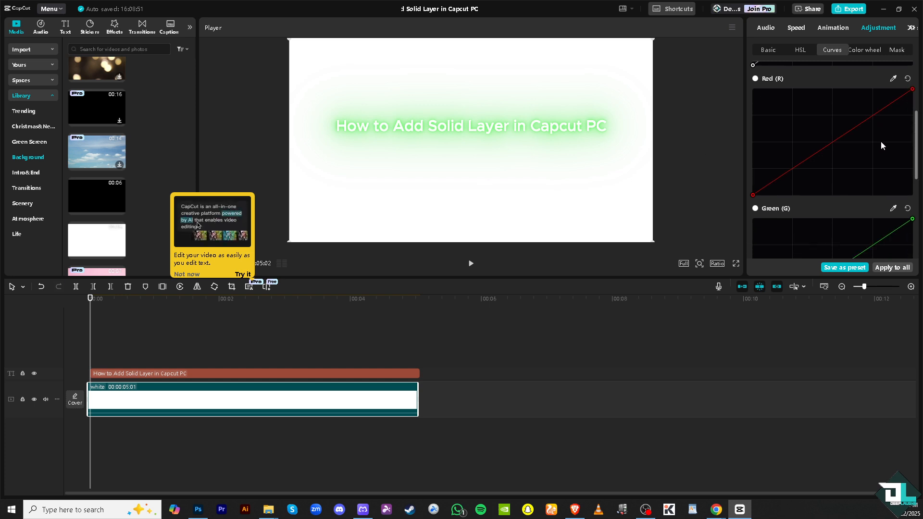
pyautogui.scroll(3, 881, 146)
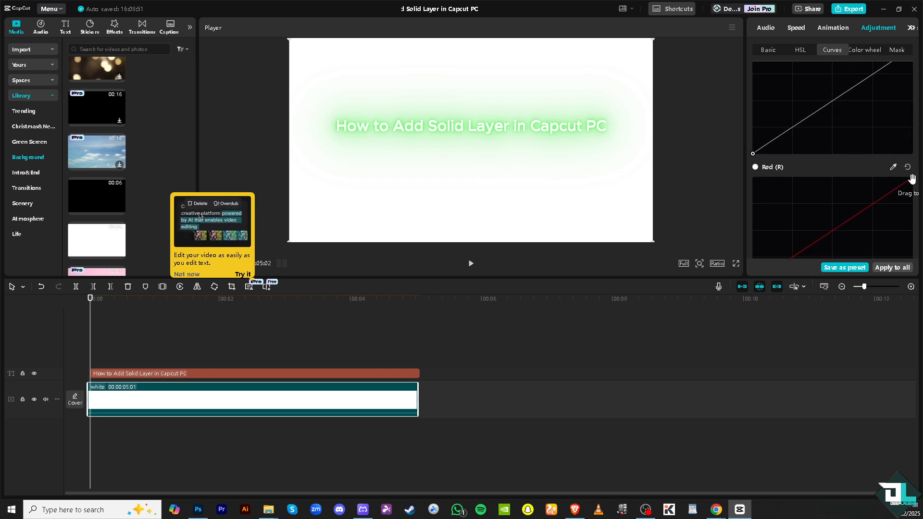
pyautogui.moveTo(911, 178); pyautogui.dragTo(799, 189)
# - Move the Green curve's upper end point inward to about a third of the graph's width
pyautogui.scroll(-3, 798, 188)
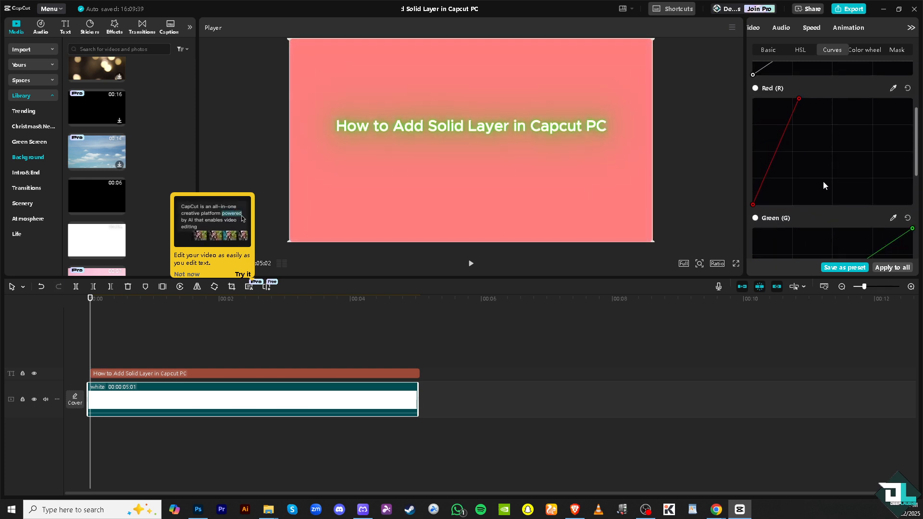
pyautogui.scroll(-5, 823, 181)
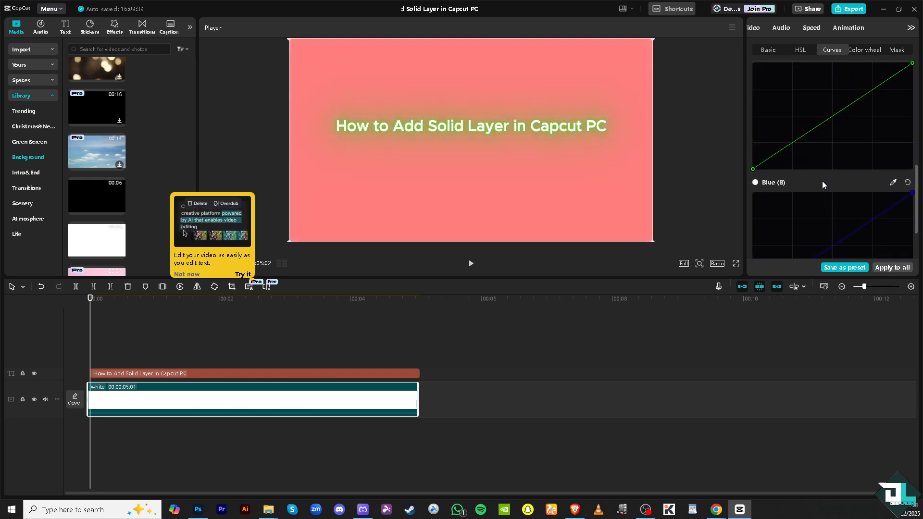
pyautogui.scroll(2, 821, 181)
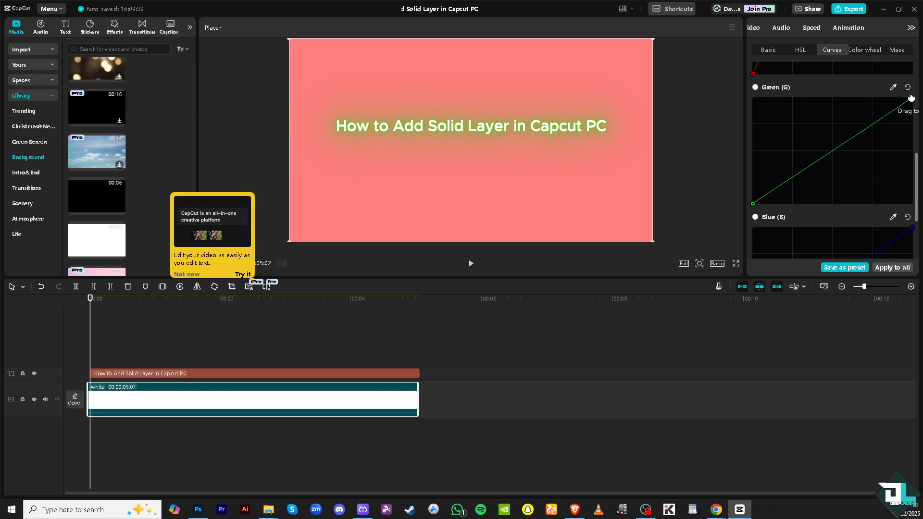
pyautogui.moveTo(911, 98); pyautogui.dragTo(803, 99)
# - Adjust the Blue curve's upper end point, bringing it down to the base of the graph near its far end
pyautogui.scroll(-1, 849, 153)
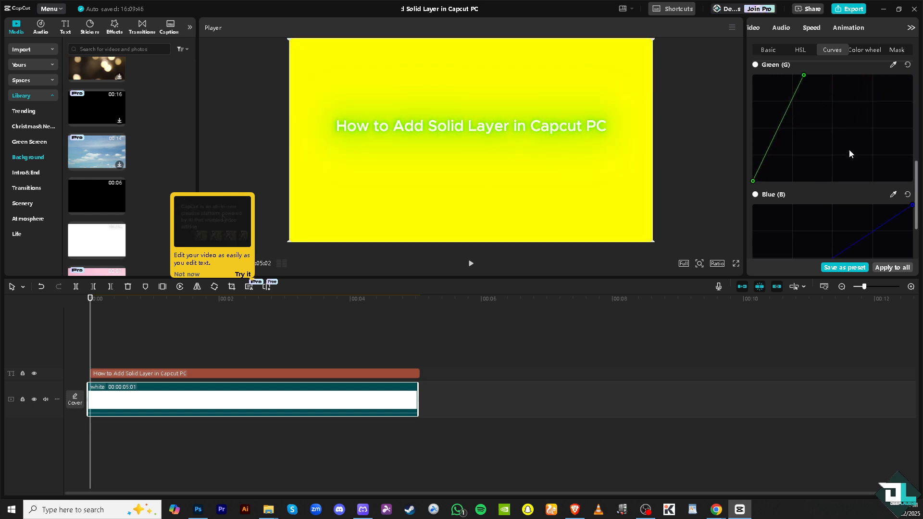
pyautogui.scroll(-1, 850, 154)
pyautogui.moveTo(912, 193); pyautogui.dragTo(810, 191)
pyautogui.scroll(-3, 810, 179)
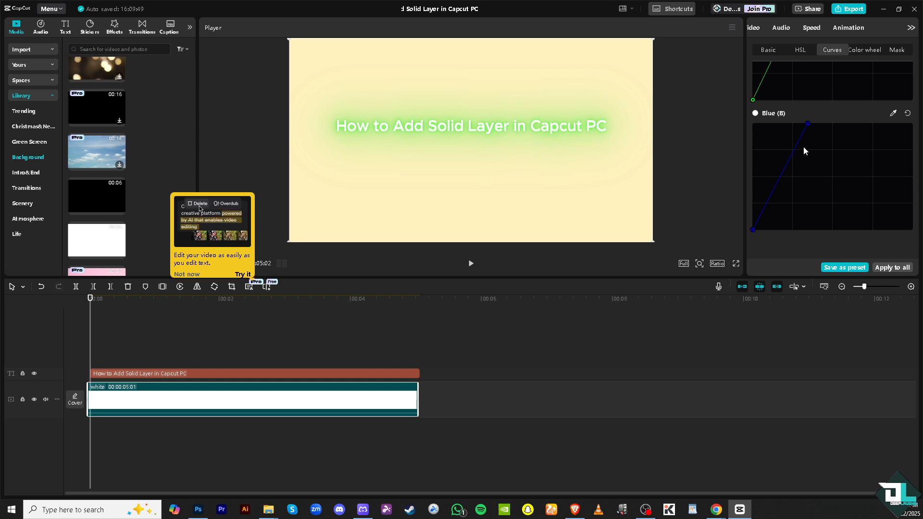
pyautogui.moveTo(807, 124); pyautogui.dragTo(889, 225)
# - Raise the Green curve's lower end point and move it inward until it sits almost directly below the upper end point
pyautogui.scroll(3, 837, 143)
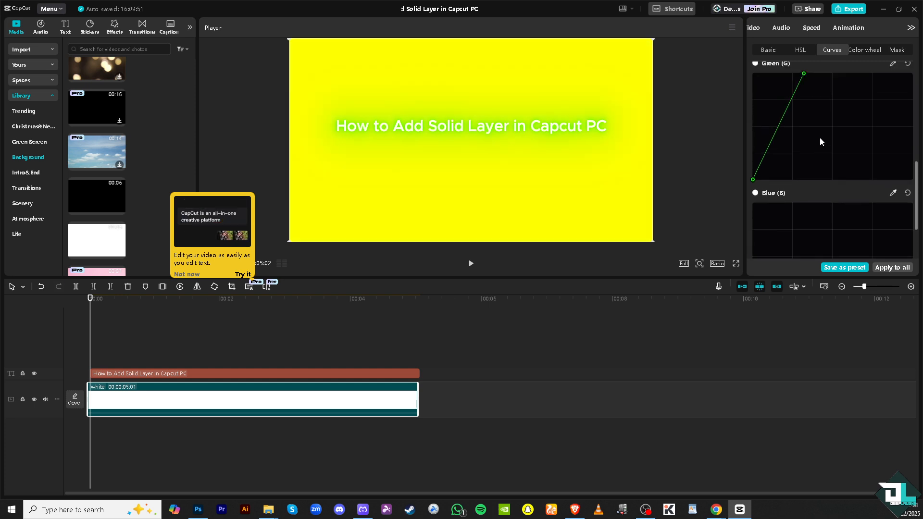
pyautogui.scroll(4, 820, 141)
pyautogui.moveTo(785, 220); pyautogui.dragTo(798, 253)
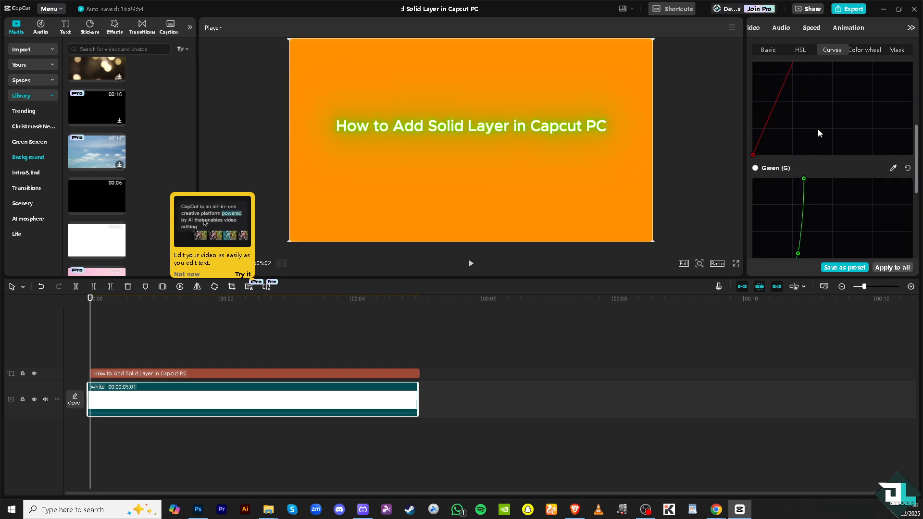
# - Move the Red curve's upper end point outward to about three quarters of the graph's width
pyautogui.scroll(5, 818, 129)
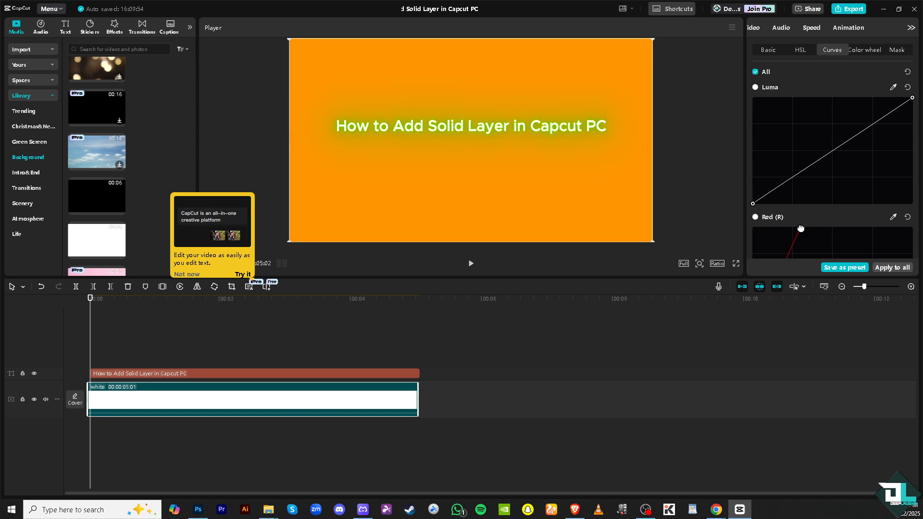
pyautogui.moveTo(800, 228); pyautogui.dragTo(869, 249)
pyautogui.scroll(-2, 802, 197)
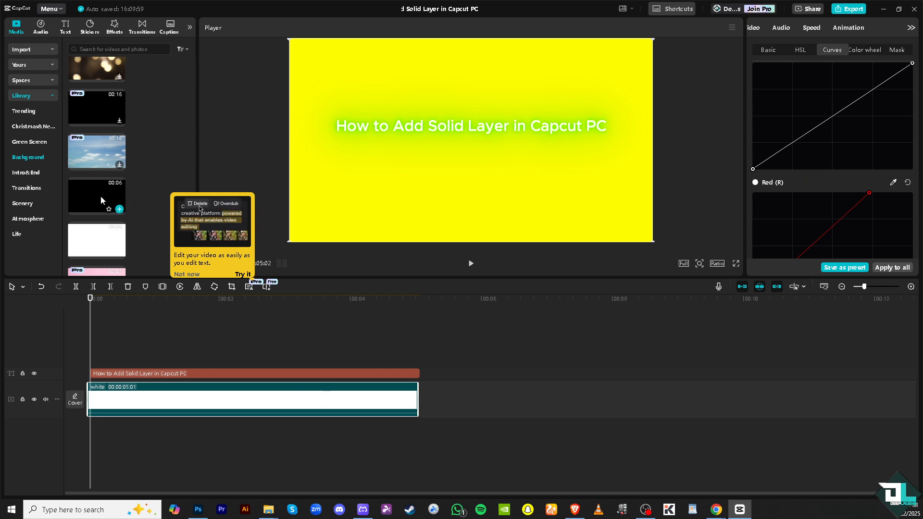
# - Add the plain black 6-second library clip on a track between the title and the white clip, and play the result
pyautogui.moveTo(97, 196); pyautogui.dragTo(165, 368)
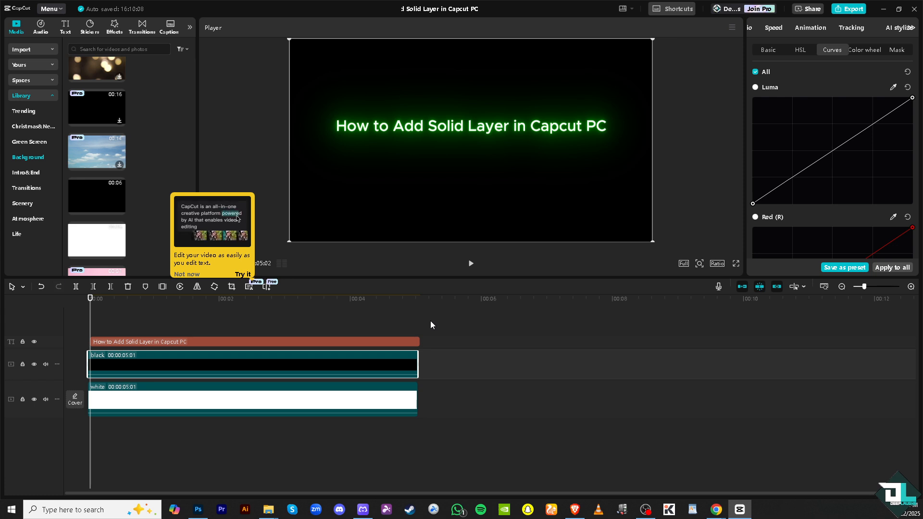
pyautogui.click(371, 399)
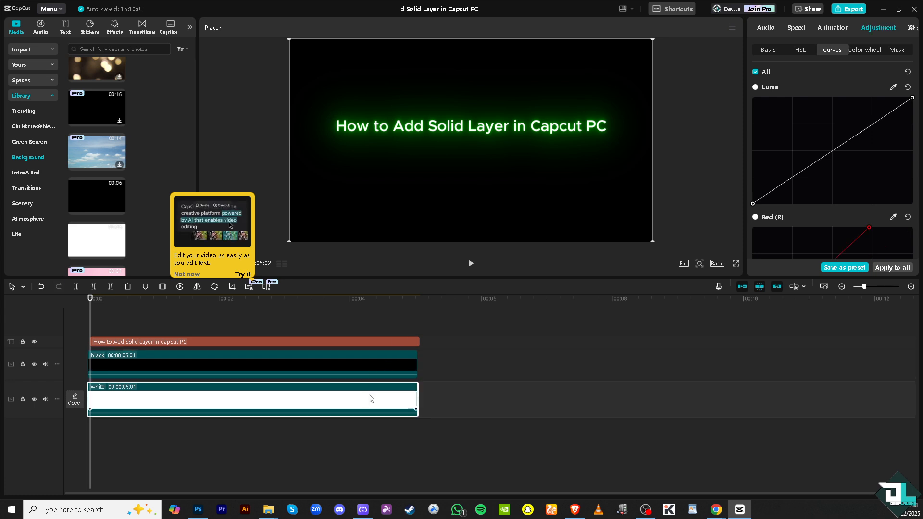
pyautogui.click(466, 264)
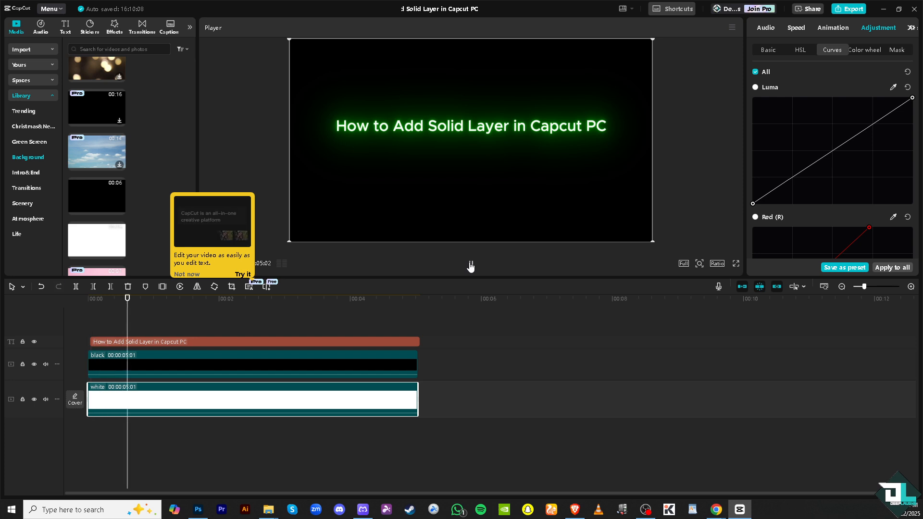